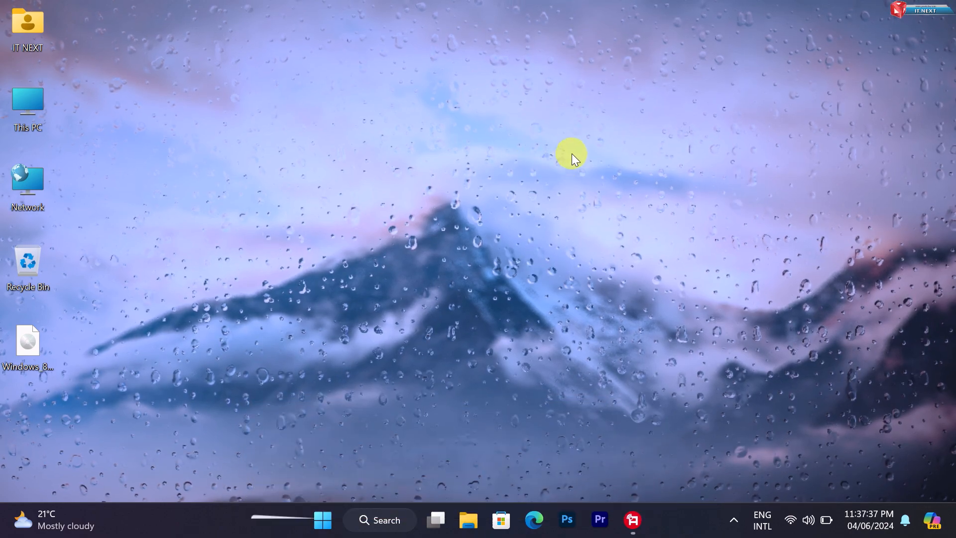
right_click(546, 125)
left_click(589, 182)
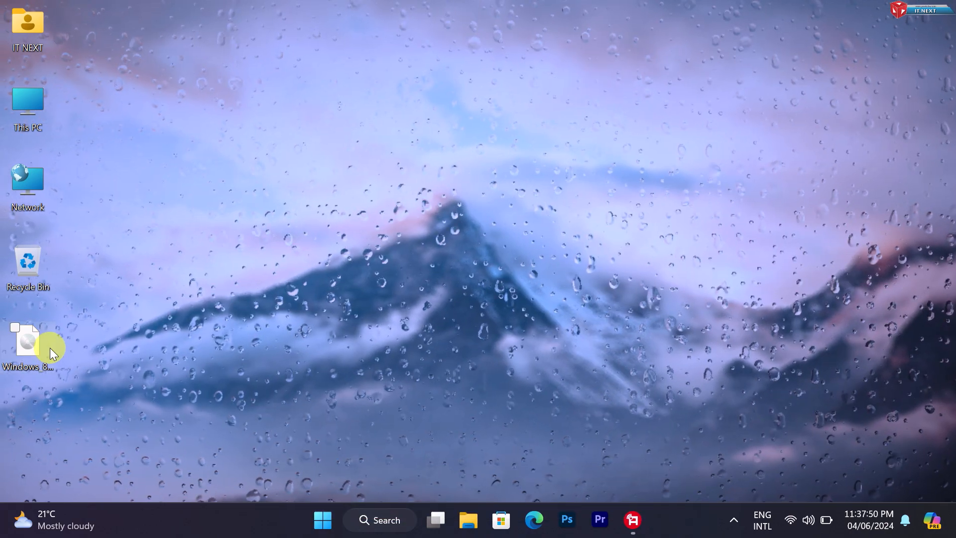
left_click(49, 348)
mouse_move(43, 370)
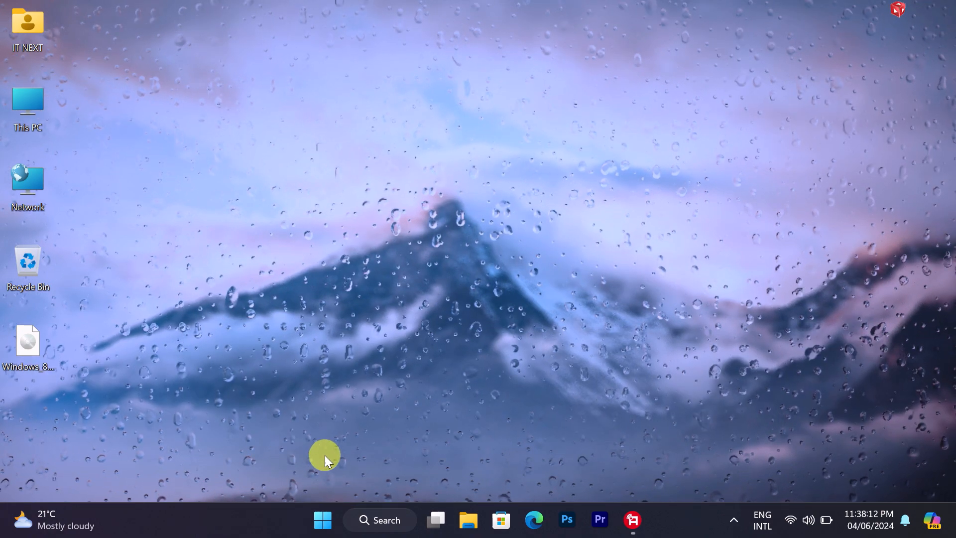
Step: Launch VMware Workstation Pro and start a new virtual machine with the Typical configuration
left_click(323, 520)
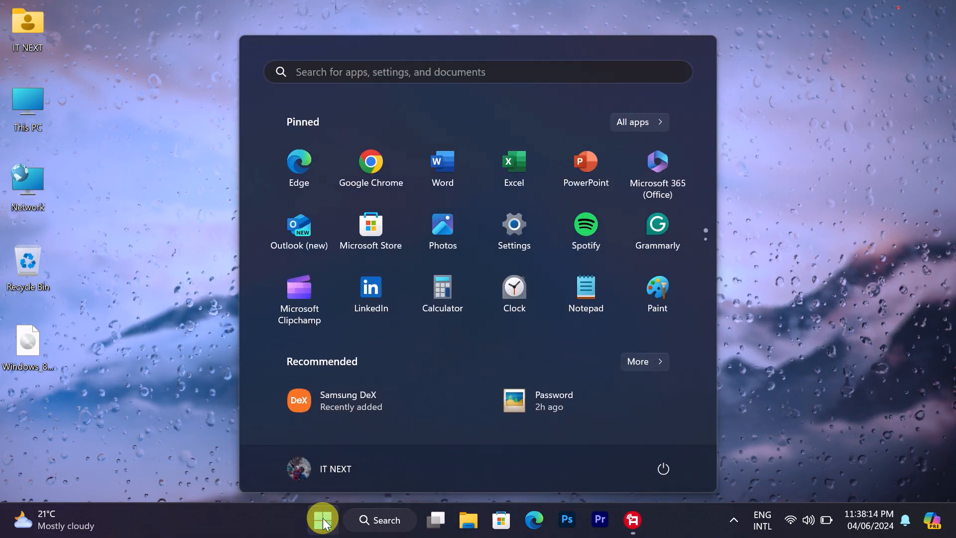
type("VM")
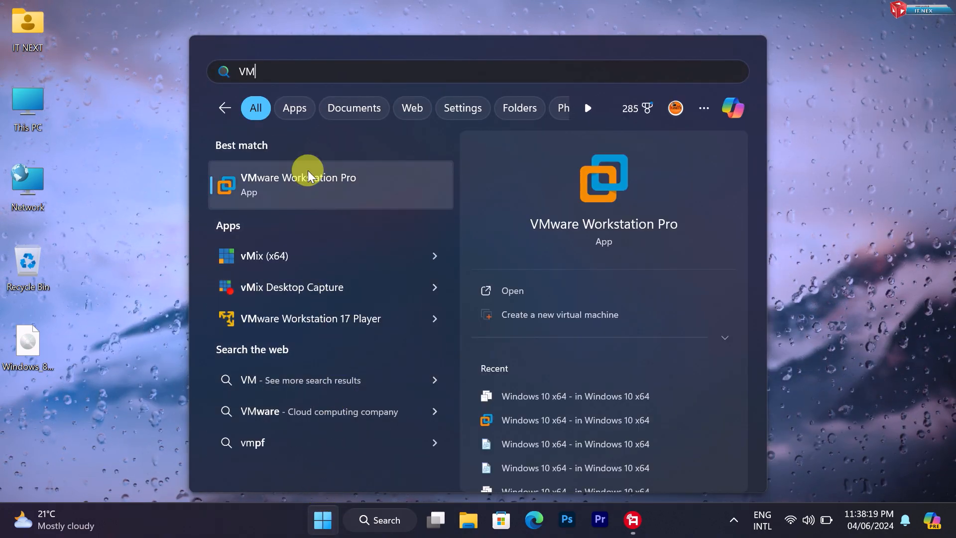
left_click(320, 189)
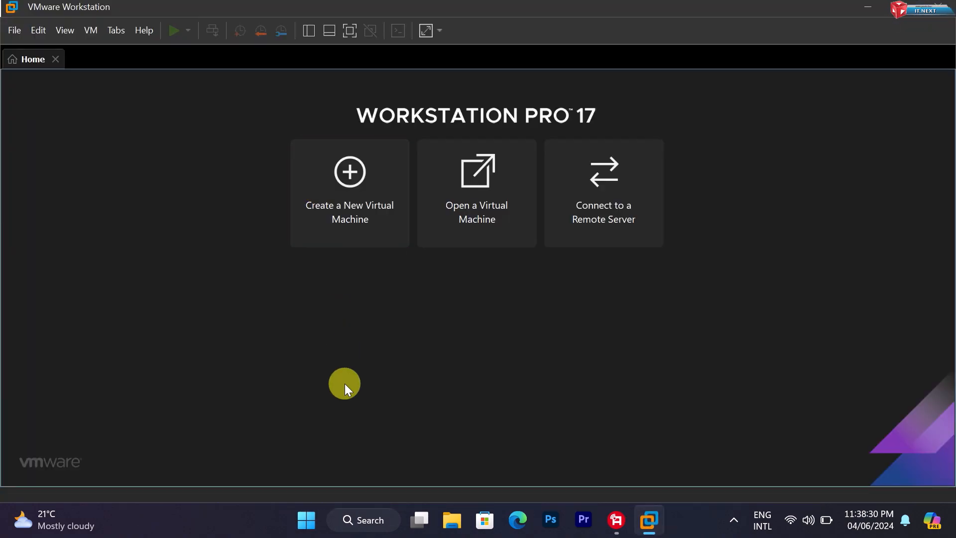
left_click(348, 221)
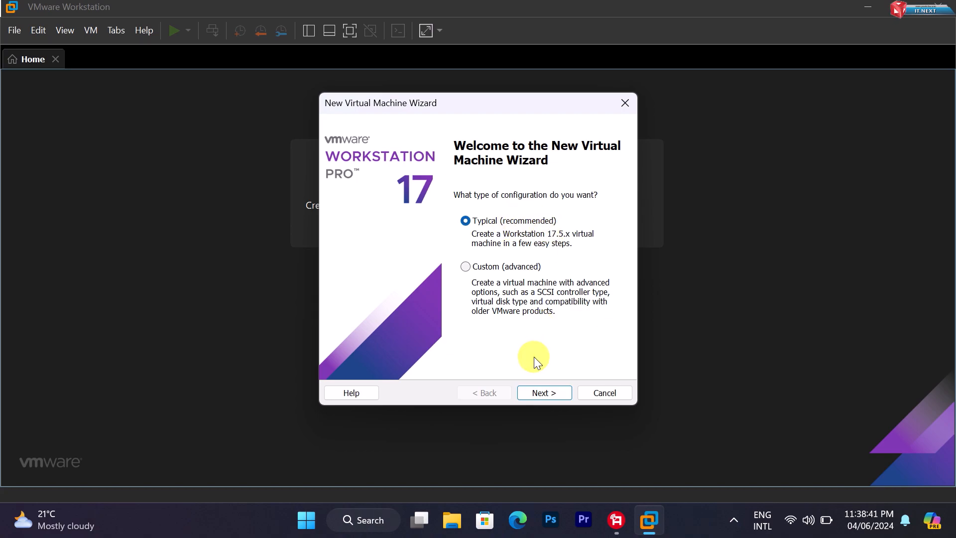
left_click(541, 392)
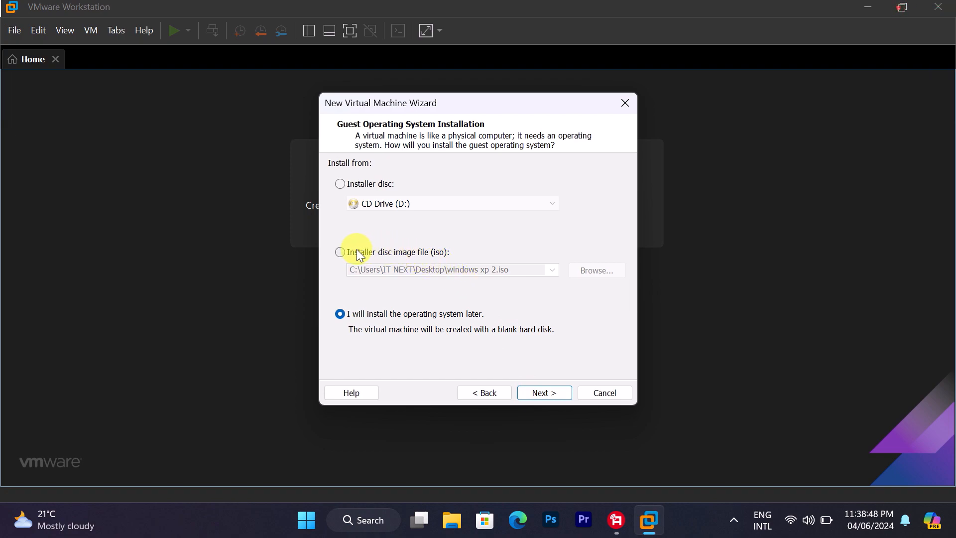
Step: Choose the desktop ISO image Windows_8_All_in_One_32bit_64bit as the installer disc image for the guest system
left_click(341, 252)
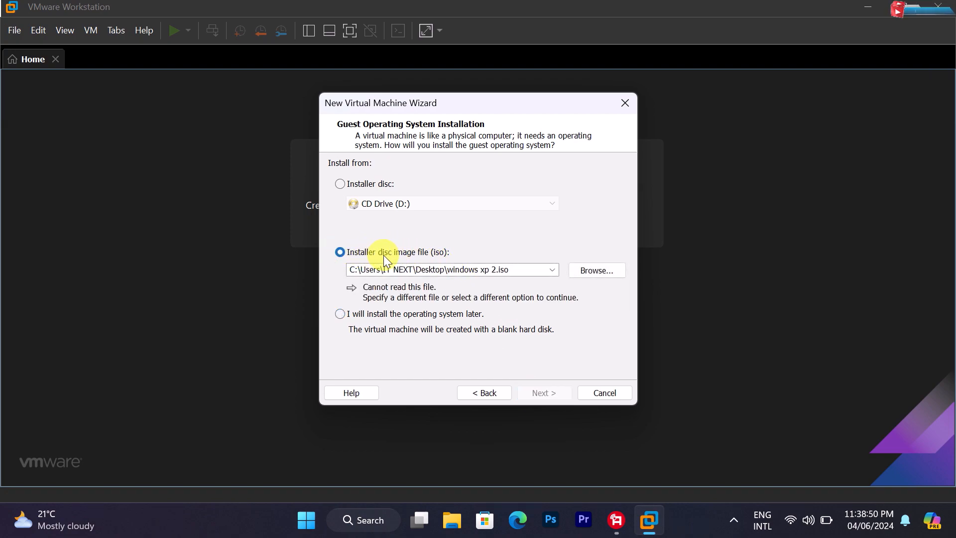
left_click(598, 276)
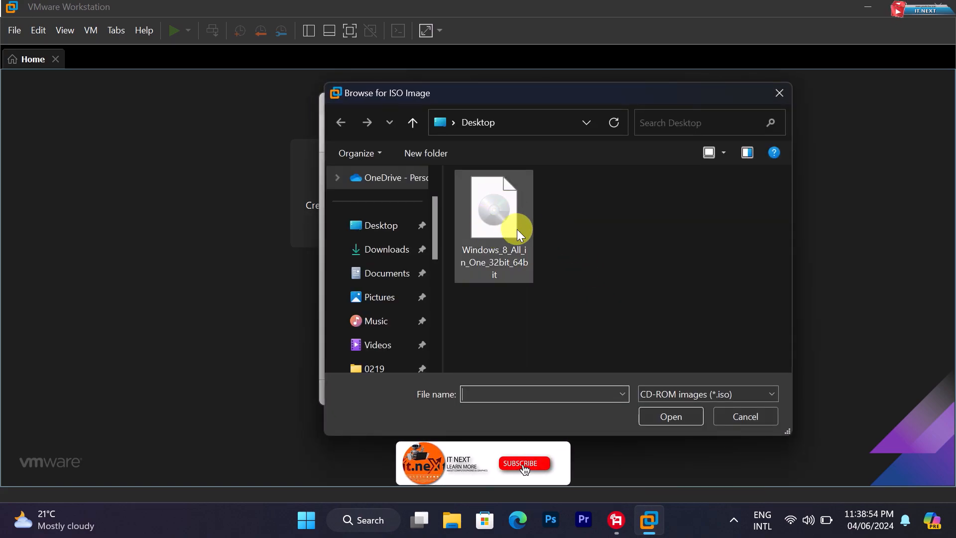
double_click(497, 222)
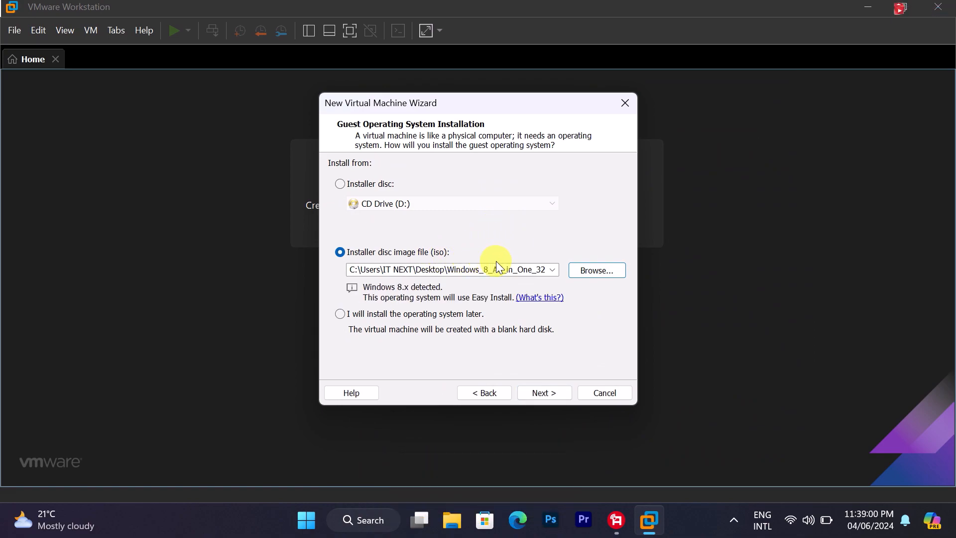
left_click(559, 393)
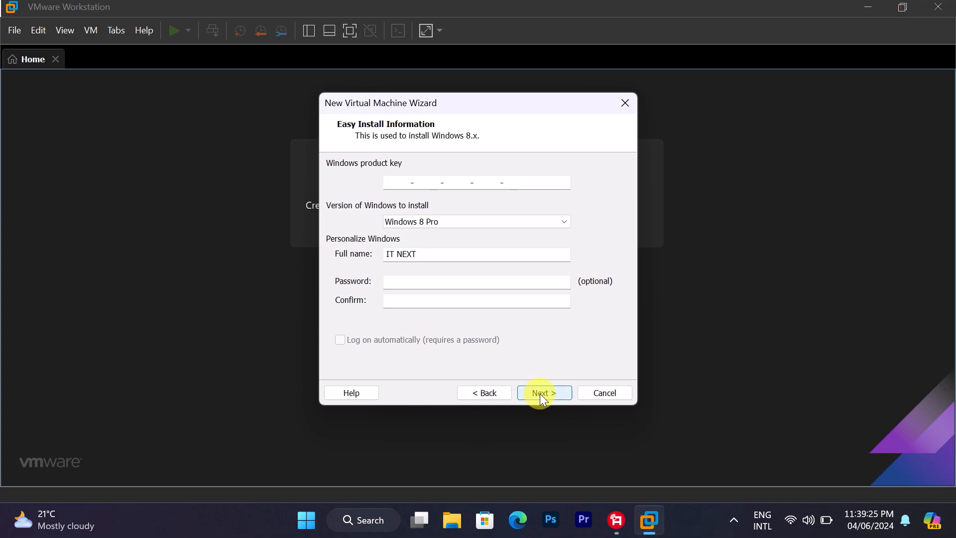
Step: Continue Easy Install of Windows 8 Pro without a product key and accept the default machine name and location
left_click(539, 393)
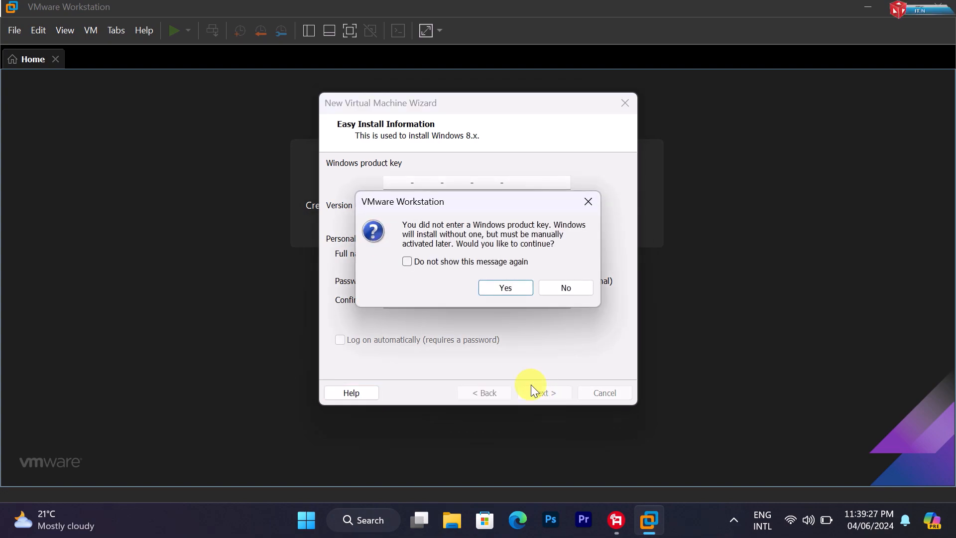
left_click(516, 292)
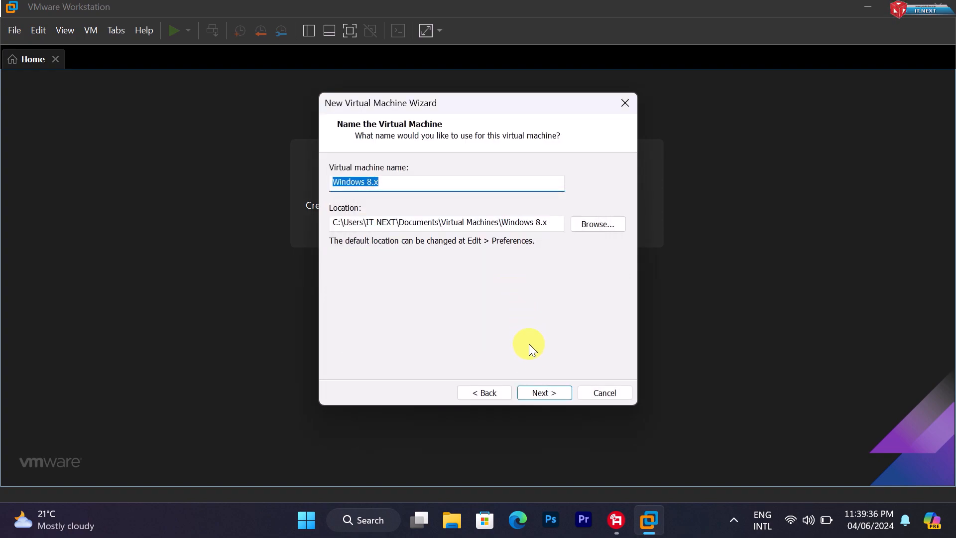
left_click(543, 393)
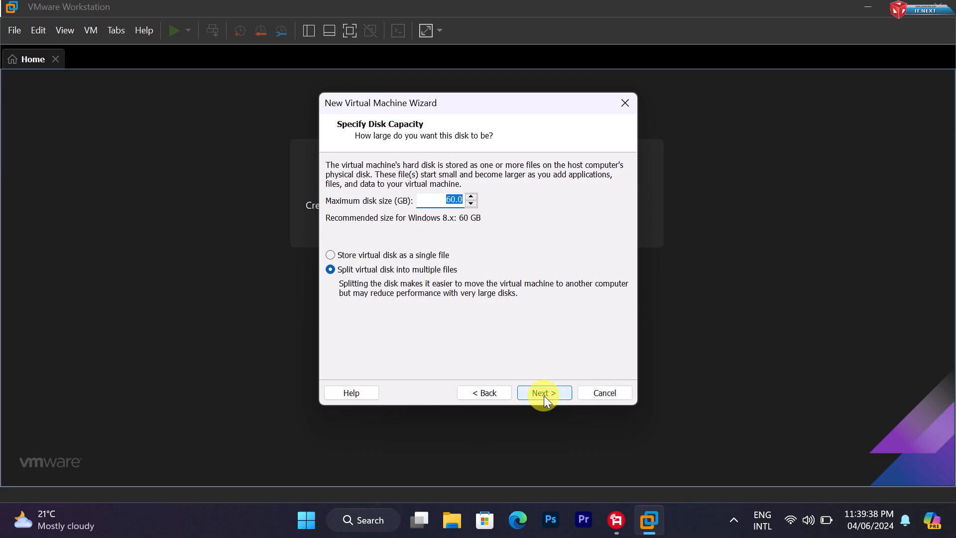
Step: Set the maximum disk size to 30 GB, keeping the virtual disk split into multiple files
type("3")
double_click(457, 200)
left_click(541, 392)
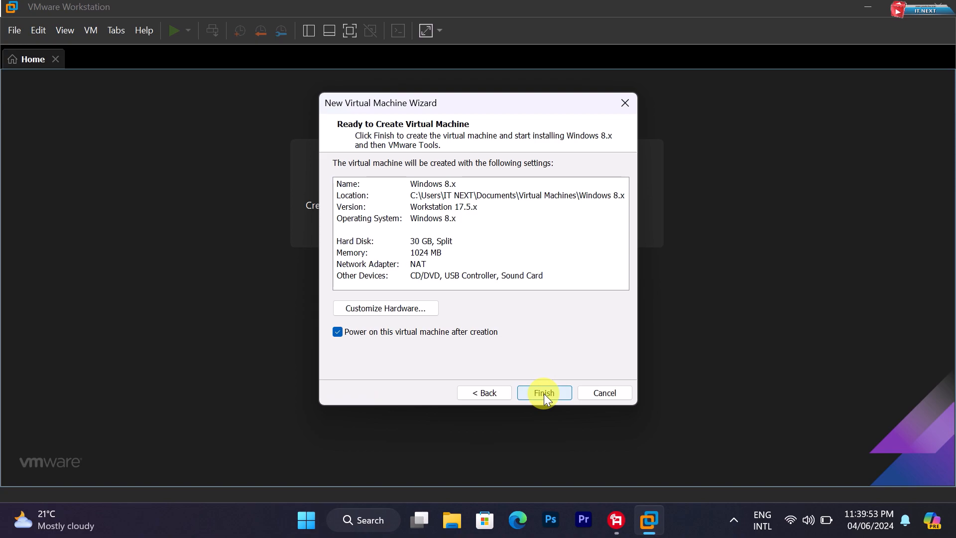
Step: Customize the hardware with 4708 MB of memory and no 3D graphics acceleration, and finish creating the machine without powering it on
left_click(386, 307)
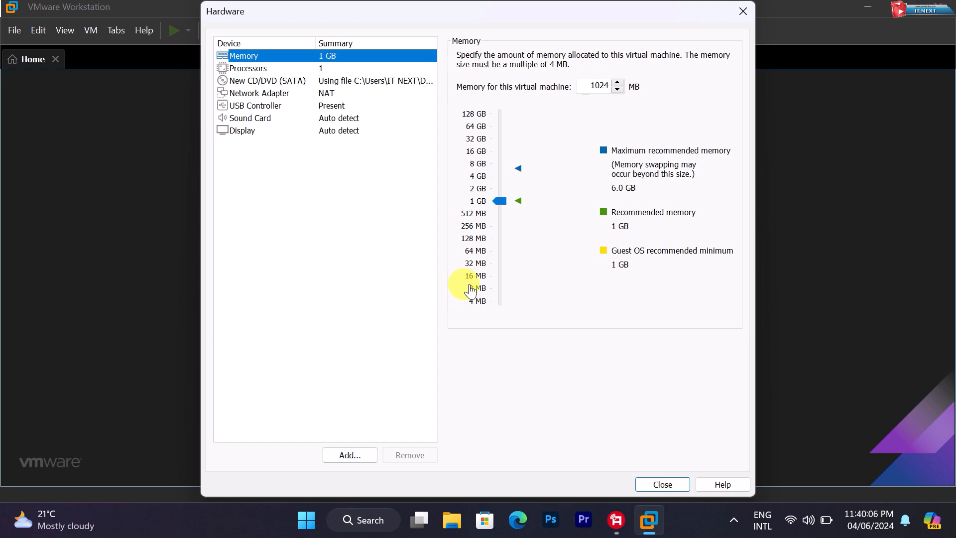
left_click_drag(497, 202, 502, 175)
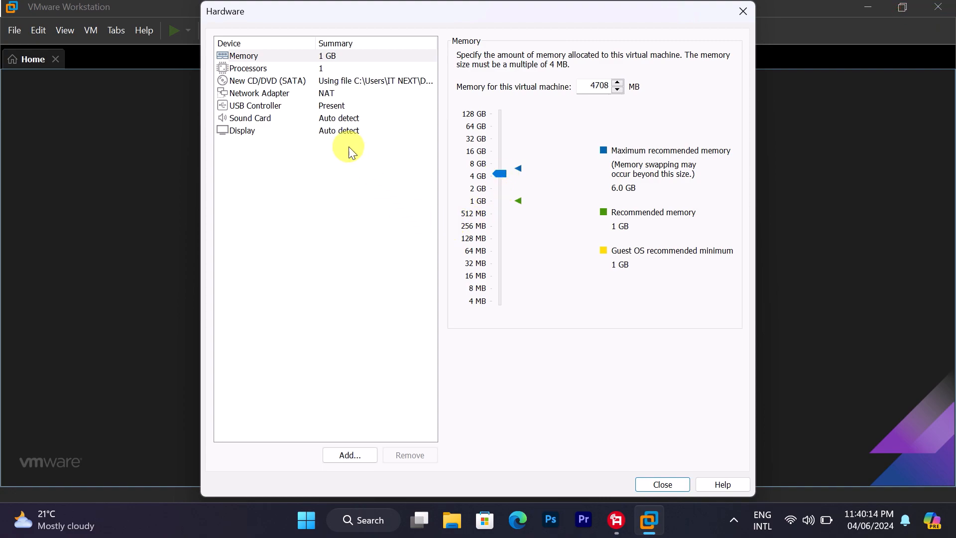
left_click(345, 131)
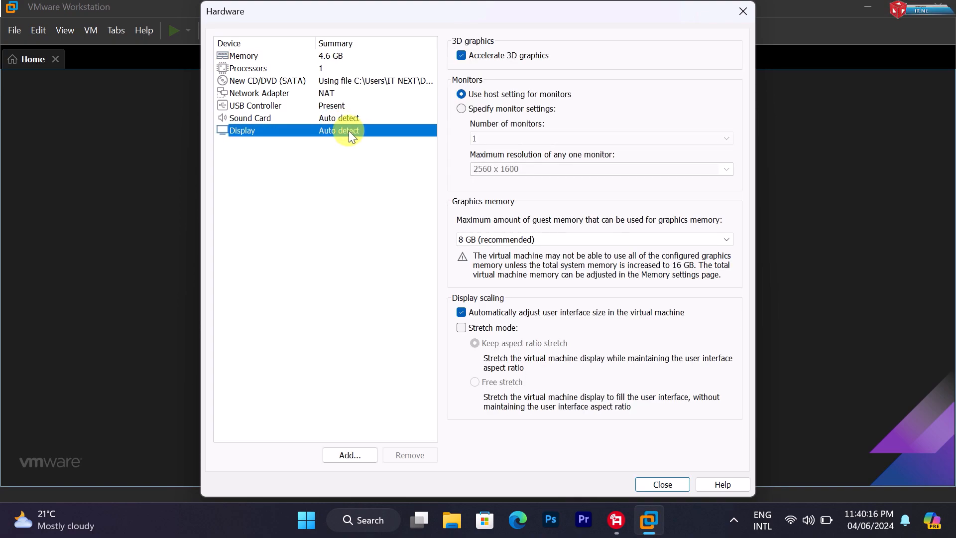
left_click(462, 55)
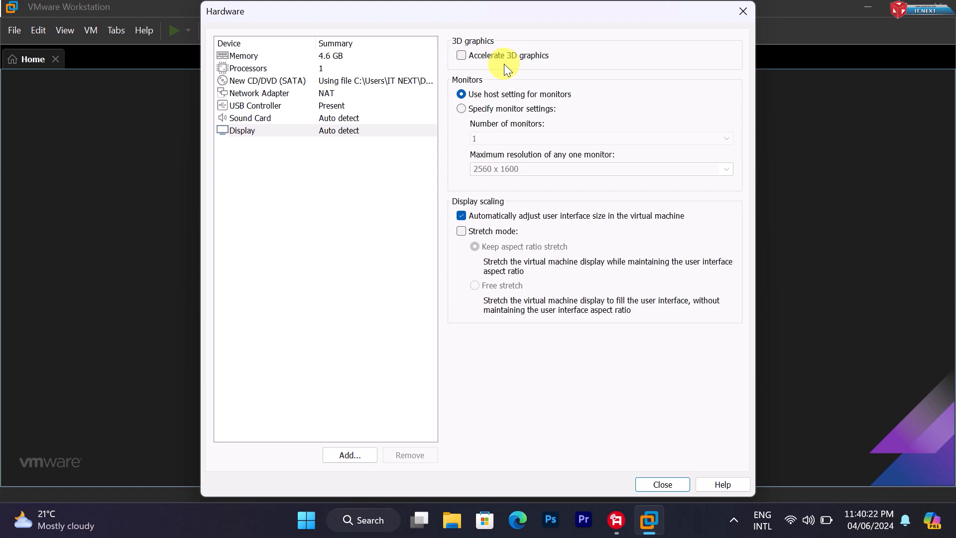
left_click(667, 485)
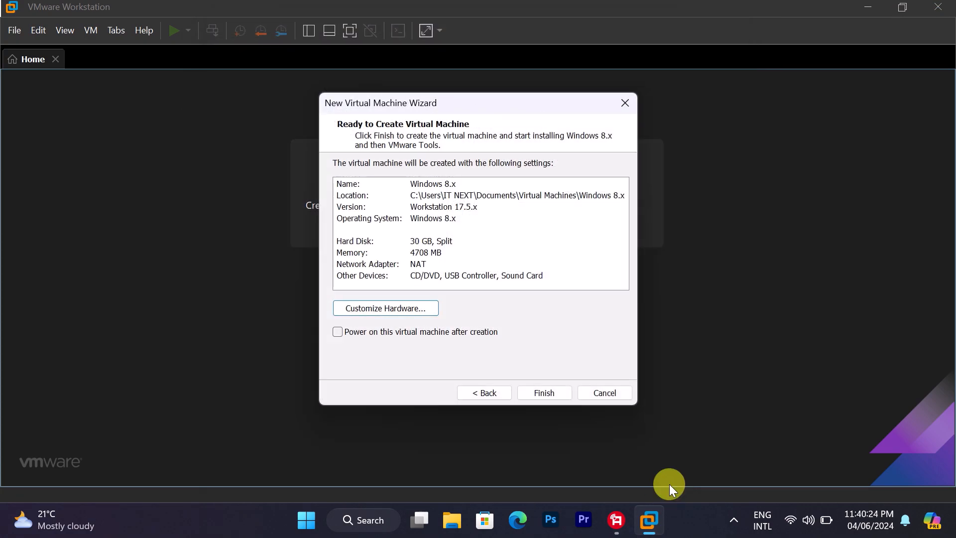
left_click(547, 392)
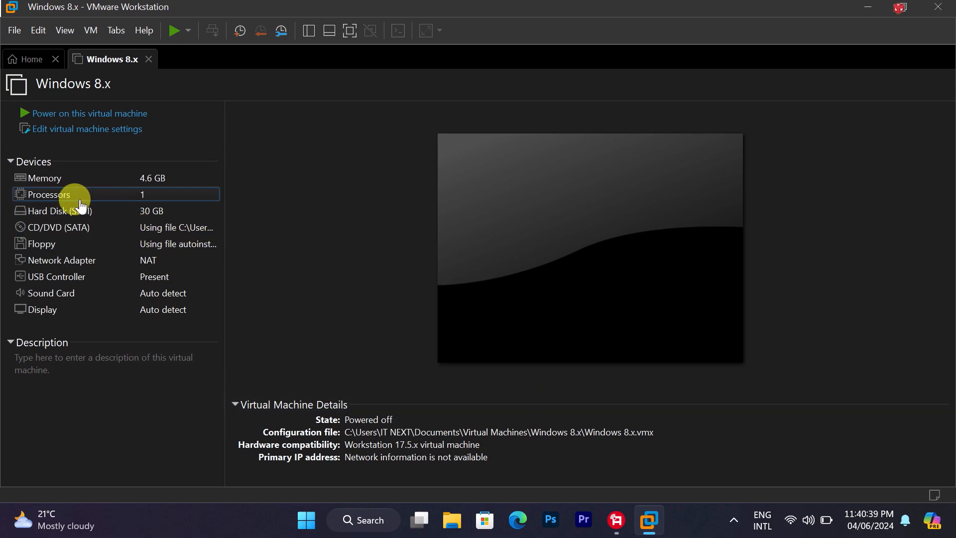
Step: Set the number of processors to 2 in the Windows 8.x virtual machine's settings
left_click(103, 130)
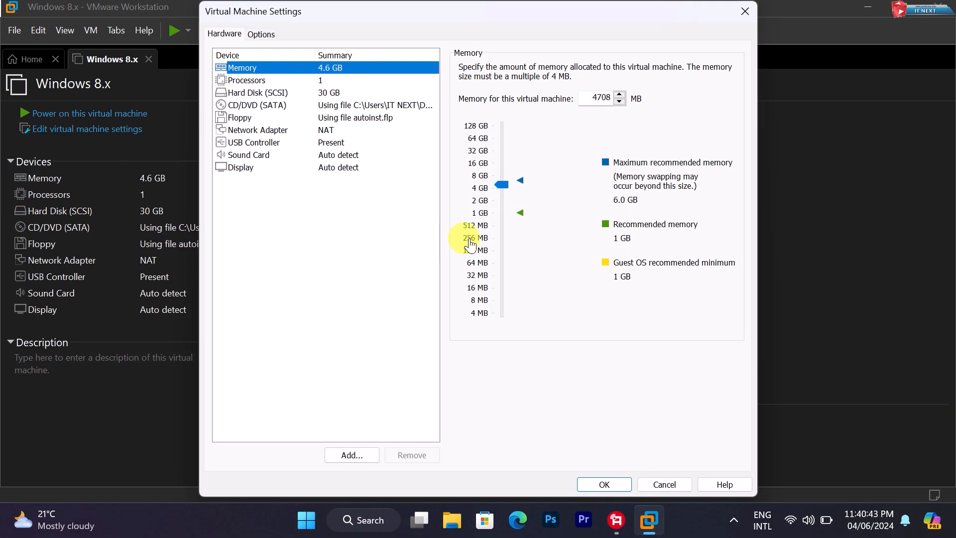
left_click(329, 81)
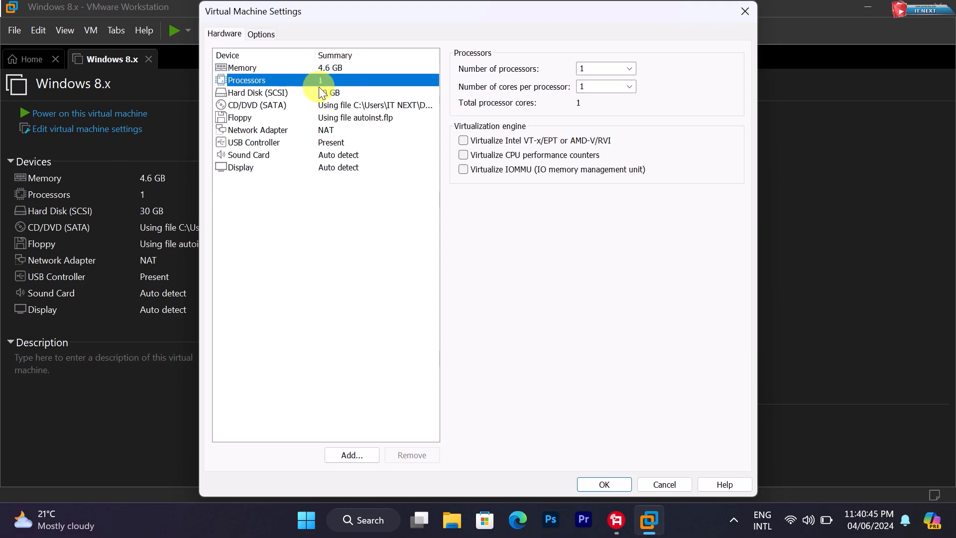
left_click(624, 70)
left_click(607, 93)
left_click(604, 484)
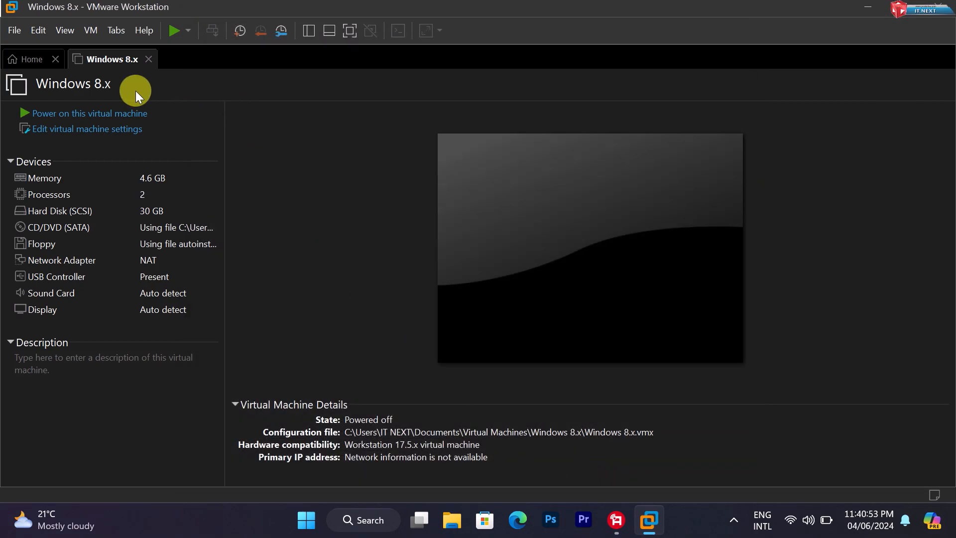
Step: Power on the Windows 8.x virtual machine and show its console in full screen
left_click(118, 115)
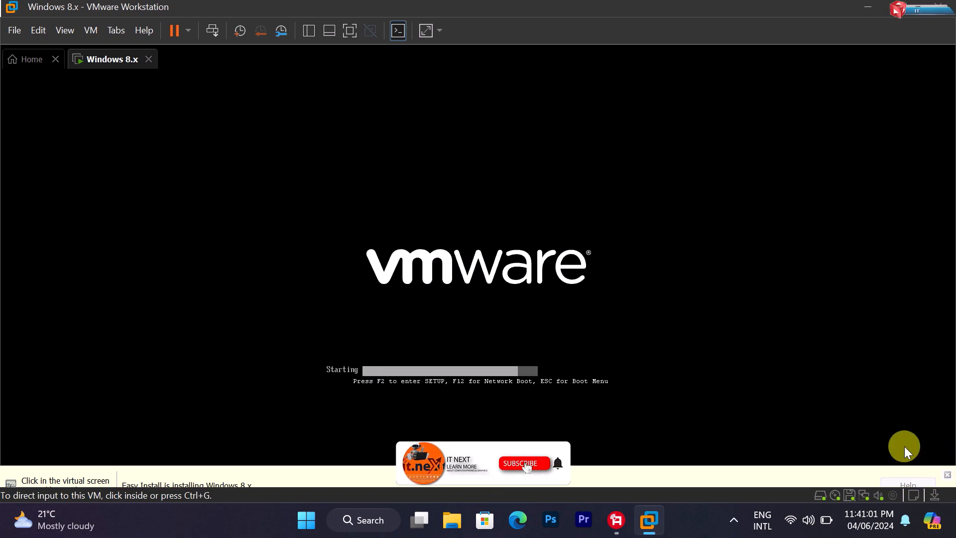
left_click(553, 245)
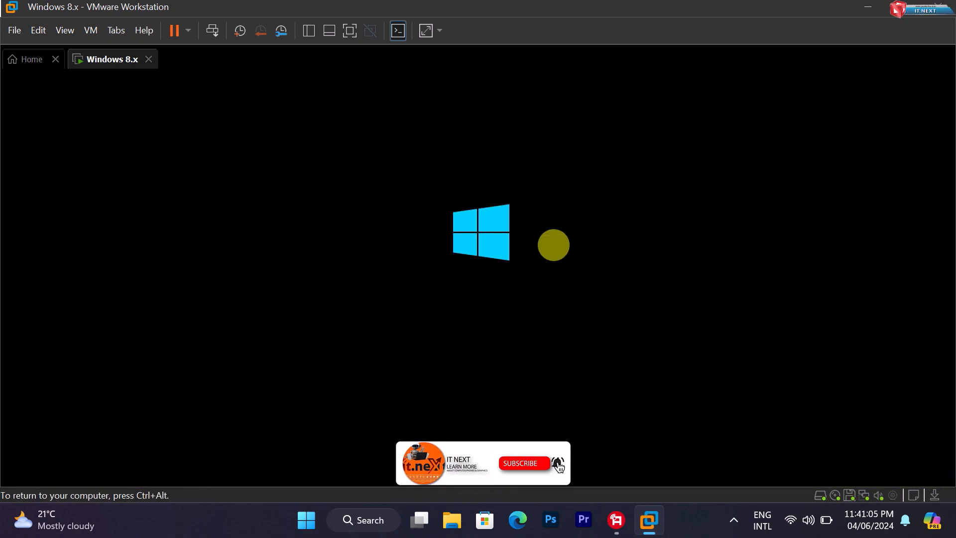
key("ctrl+alt+Return")
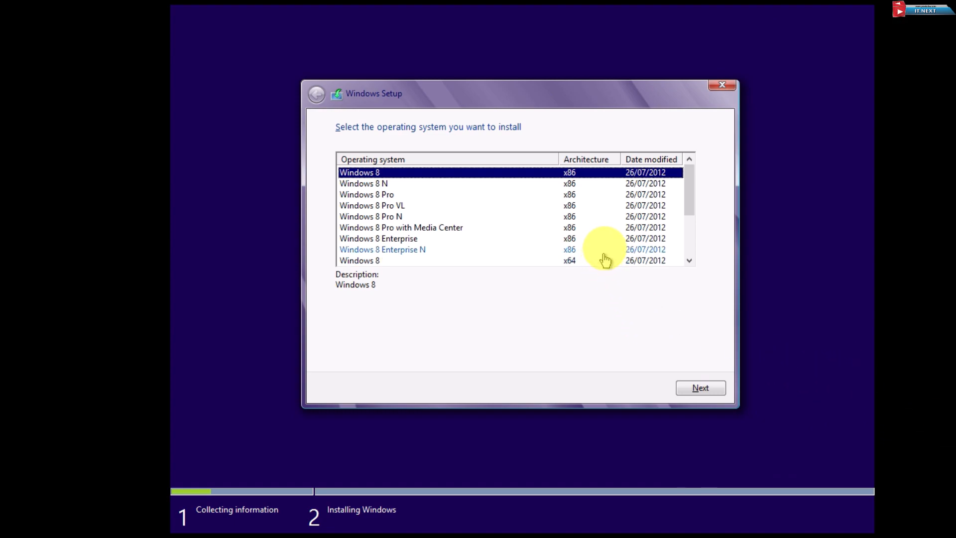
Step: Install the x64 edition of Windows 8 Pro in Windows Setup and restart once the files are installed
scroll(603, 260, "down", 2)
scroll(597, 239, "down", 2)
left_click(556, 206)
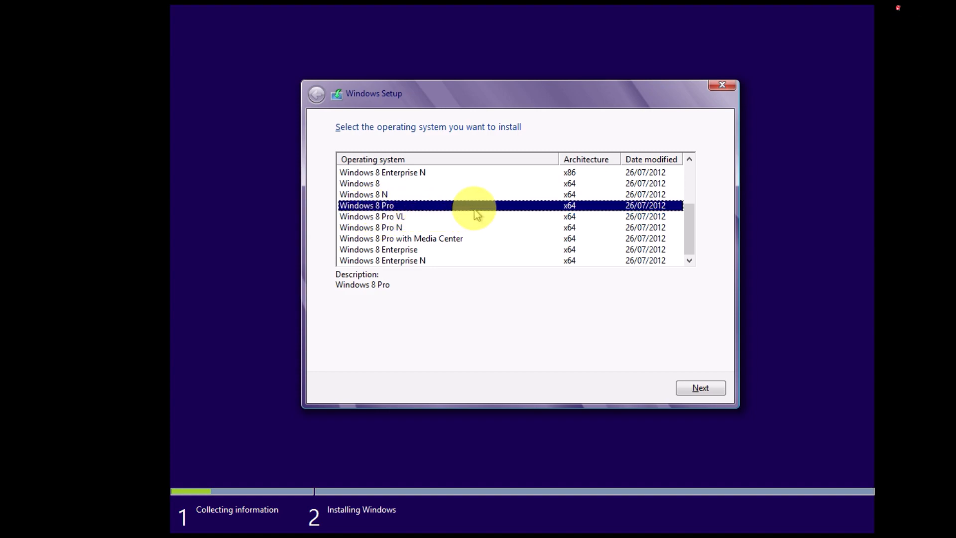
left_click(700, 387)
left_click(701, 389)
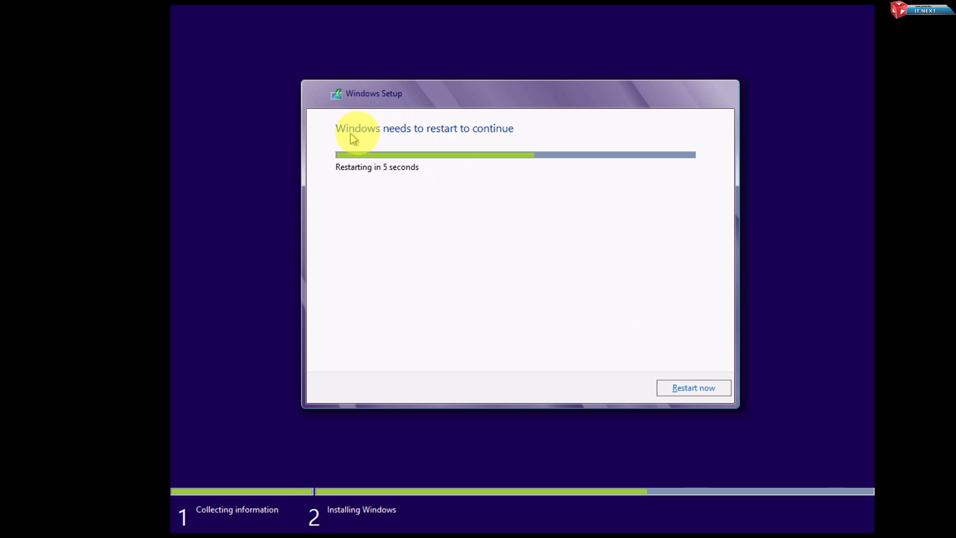
left_click(689, 392)
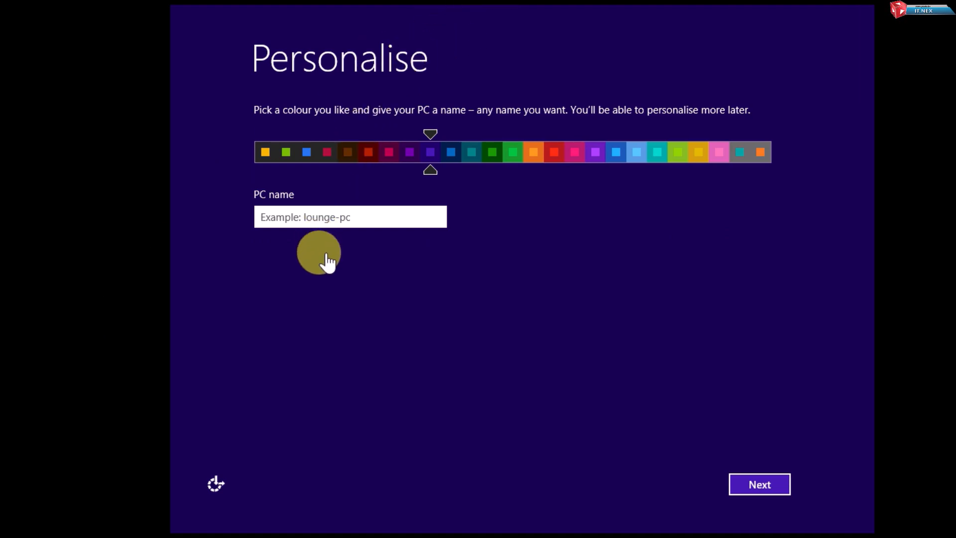
Step: Name the PC itnext, keeping the default colour, and use the express settings
type("itn")
type("ext")
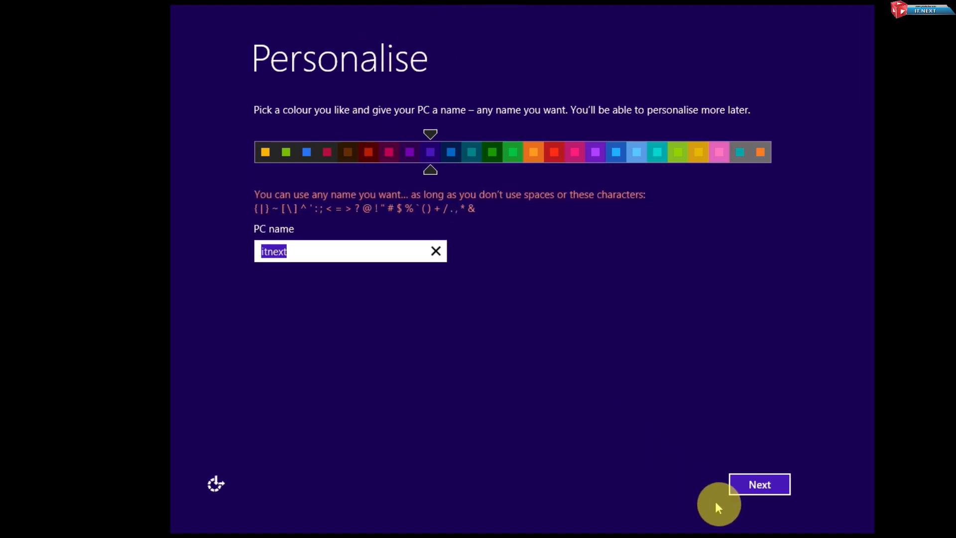
left_click(761, 482)
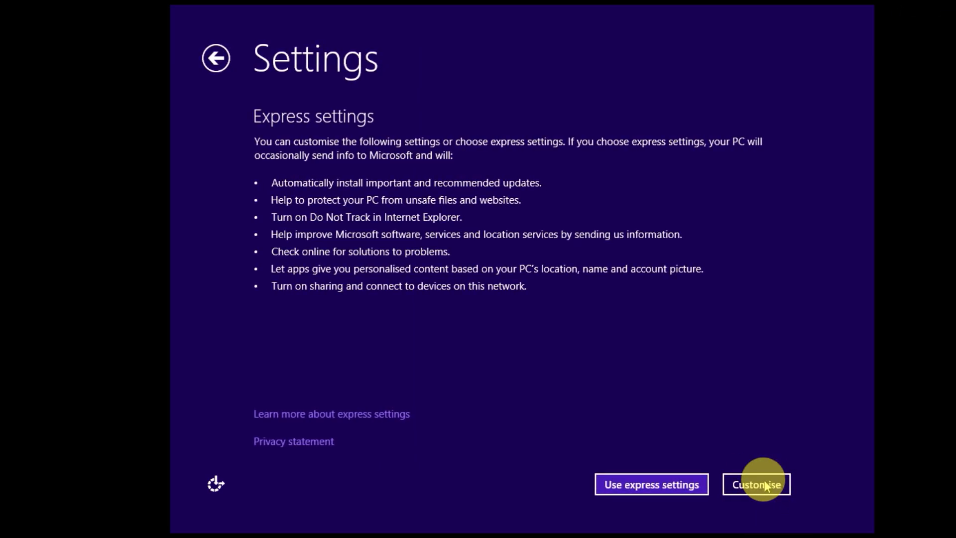
left_click(636, 486)
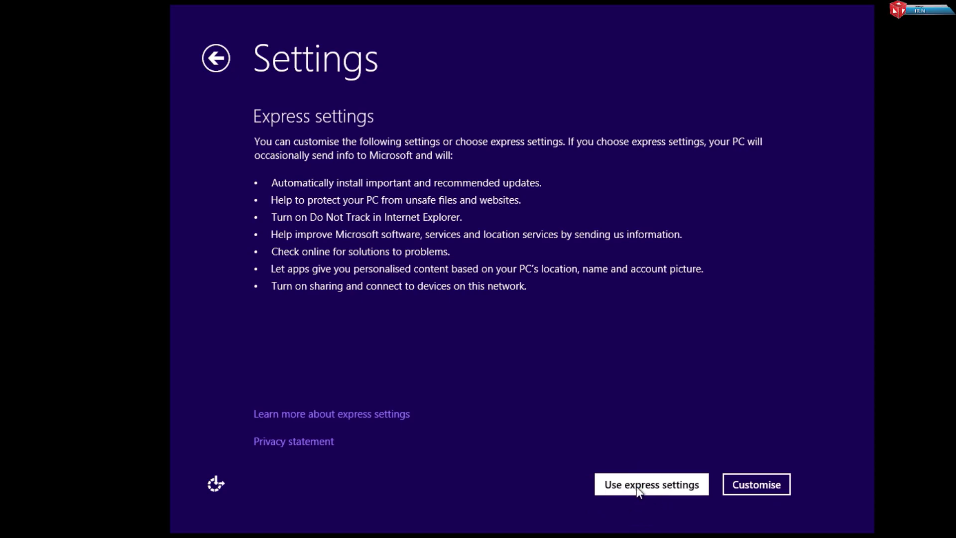